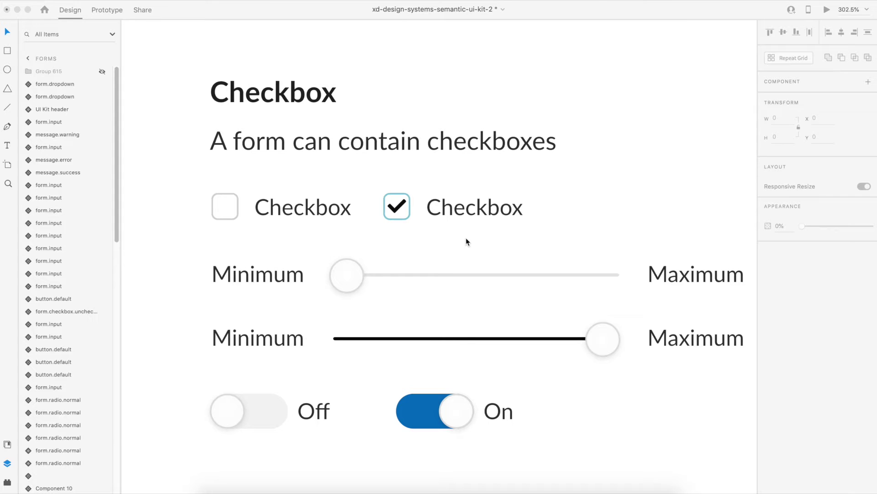
Select the unchecked checkbox component and switch it to Checked, then back to Default State.
{"action": "left_click", "coordinate": [487, 216]}
{"action": "left_click", "coordinate": [263, 211]}
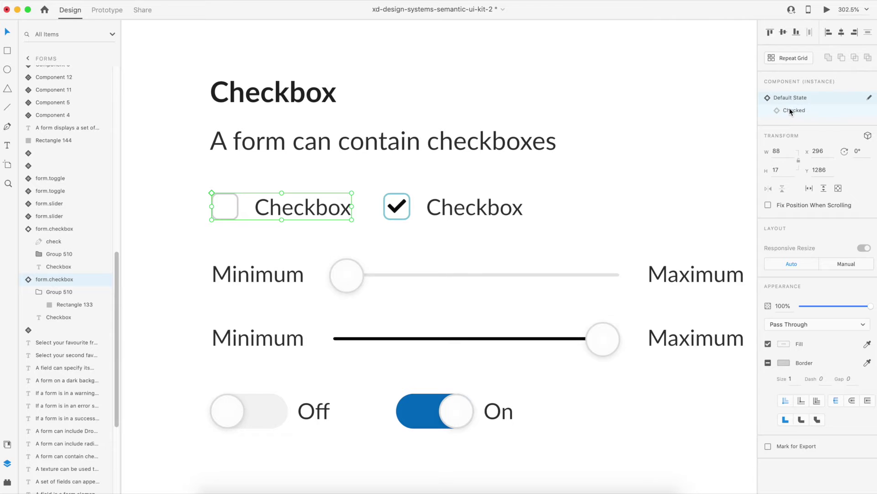
{"action": "left_click", "coordinate": [791, 111]}
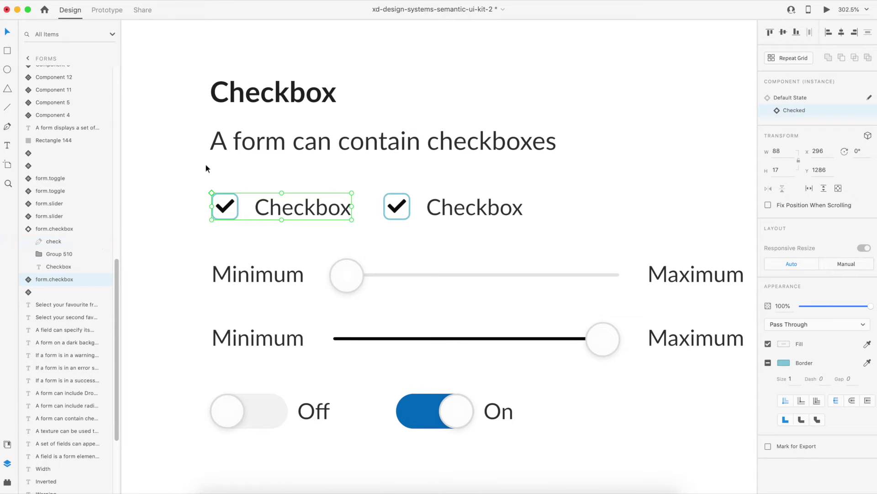
{"action": "left_click", "coordinate": [790, 98]}
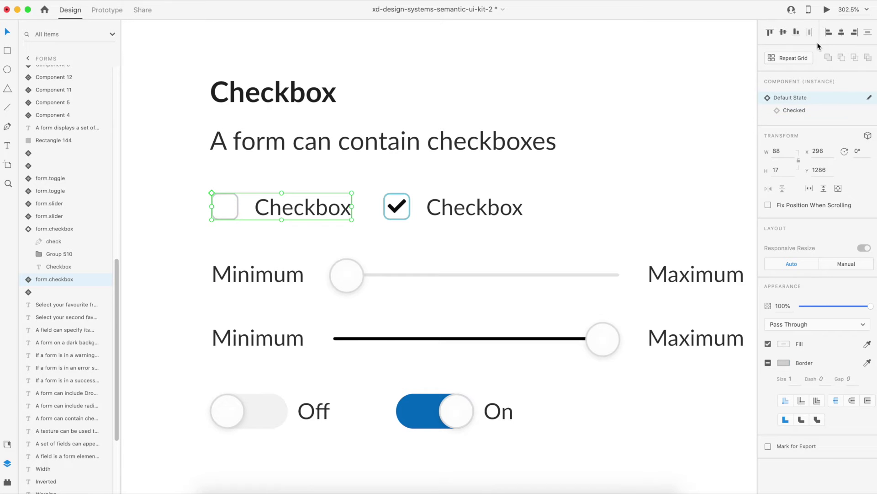
Preview the prototype and toggle the first checkbox on and off, ending checked.
{"action": "left_click", "coordinate": [826, 10]}
{"action": "scroll", "coordinate": [515, 271], "scroll_direction": "down", "scroll_amount": 10}
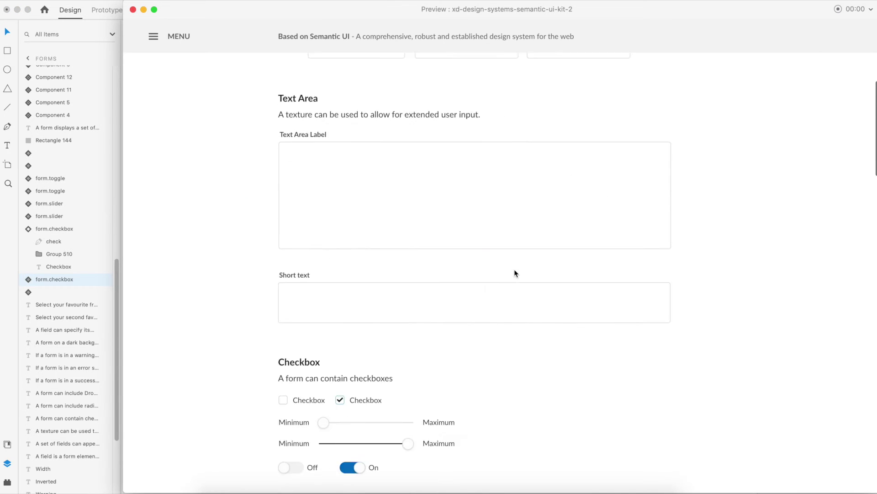
{"action": "scroll", "coordinate": [514, 270], "scroll_direction": "up", "scroll_amount": 2}
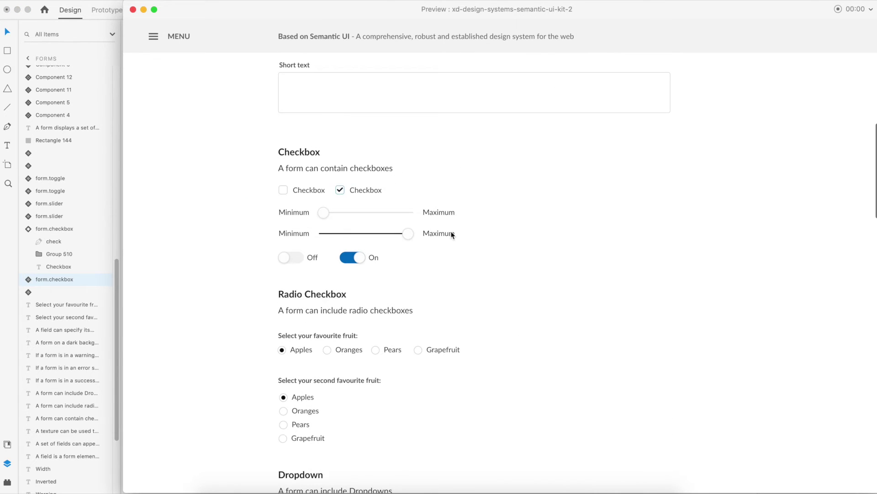
{"action": "left_click", "coordinate": [301, 191]}
{"action": "left_click", "coordinate": [303, 191]}
{"action": "left_click", "coordinate": [302, 191]}
{"action": "left_click", "coordinate": [303, 193]}
Close the preview and unhide Group 615 to reveal the third checkbox.
{"action": "left_click", "coordinate": [133, 9]}
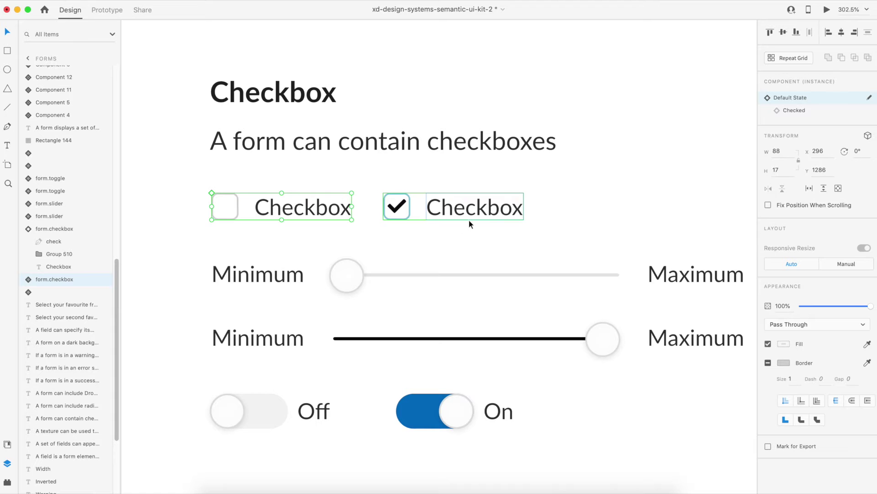
{"action": "scroll", "coordinate": [68, 137], "scroll_direction": "up", "scroll_amount": 10}
{"action": "scroll", "coordinate": [79, 158], "scroll_direction": "up", "scroll_amount": 2}
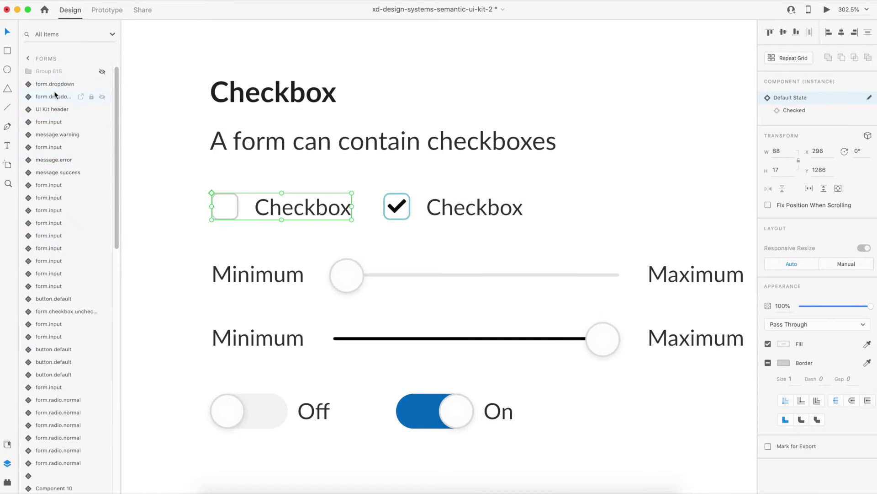
{"action": "left_click", "coordinate": [95, 71]}
{"action": "left_click", "coordinate": [102, 72]}
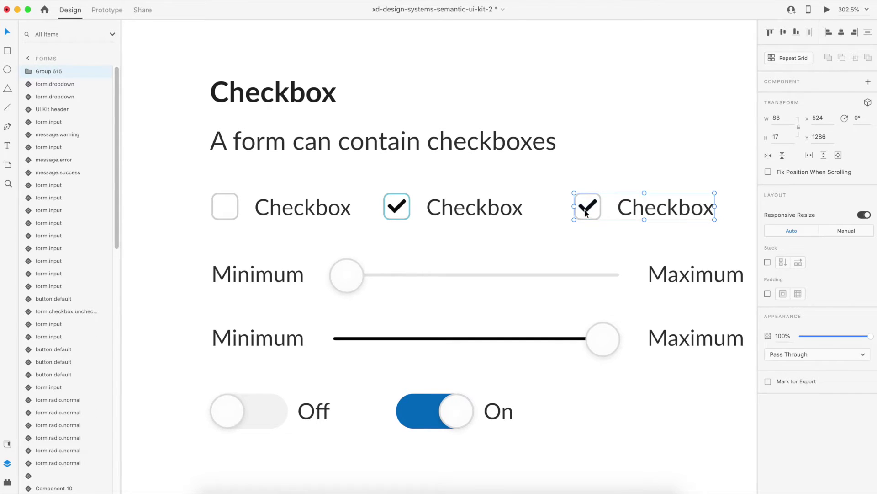
Inspect Group 615's check mark, Rectangle 454 and Checkbox label layers, then collapse the group.
{"action": "left_click", "coordinate": [32, 72]}
{"action": "left_click", "coordinate": [42, 85]}
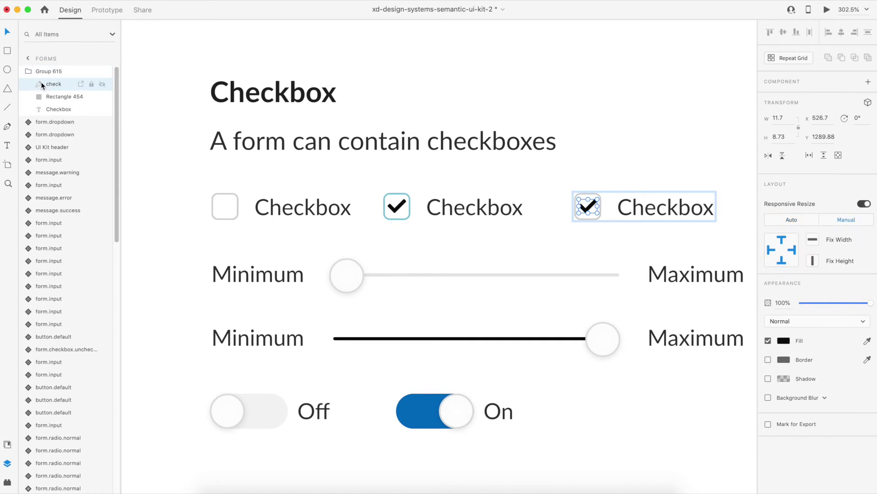
{"action": "left_click", "coordinate": [53, 109]}
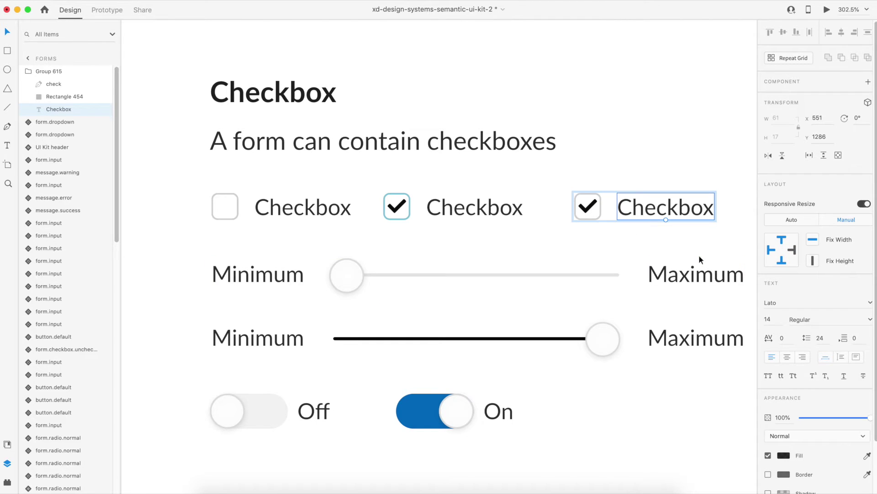
{"action": "double_click", "coordinate": [65, 98]}
{"action": "key", "text": "Return"}
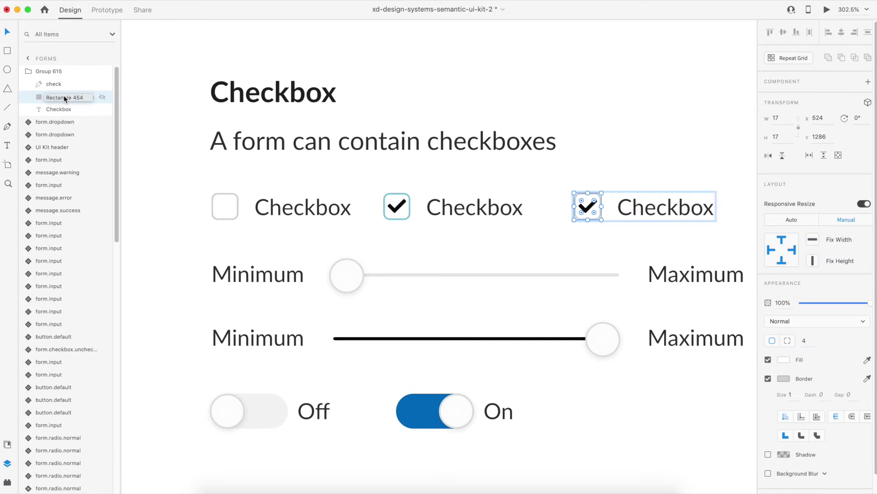
{"action": "left_click", "coordinate": [67, 85]}
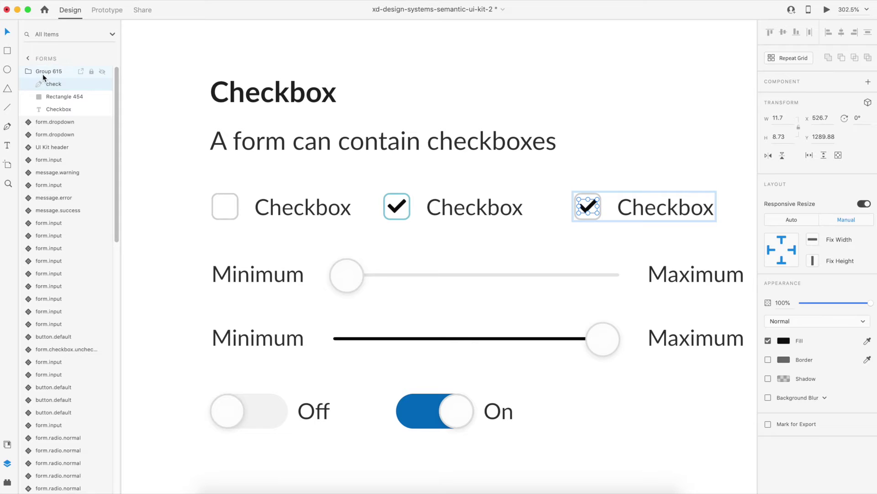
{"action": "left_click", "coordinate": [28, 75]}
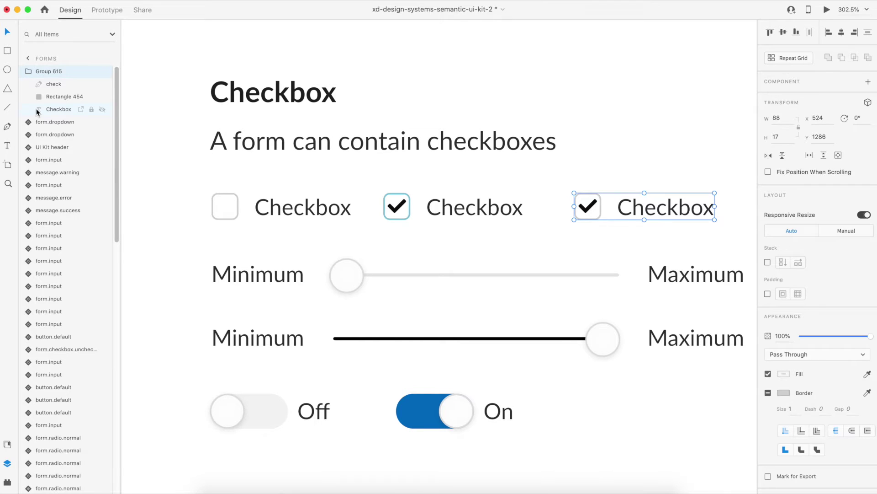
{"action": "left_click", "coordinate": [30, 76]}
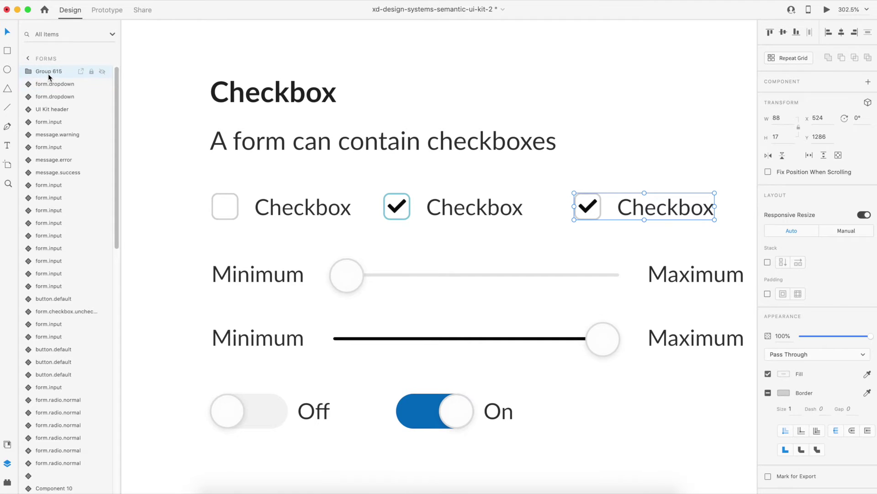
Convert Group 615 into main component Component 82 – 1 and start editing its label text.
{"action": "right_click", "coordinate": [48, 73]}
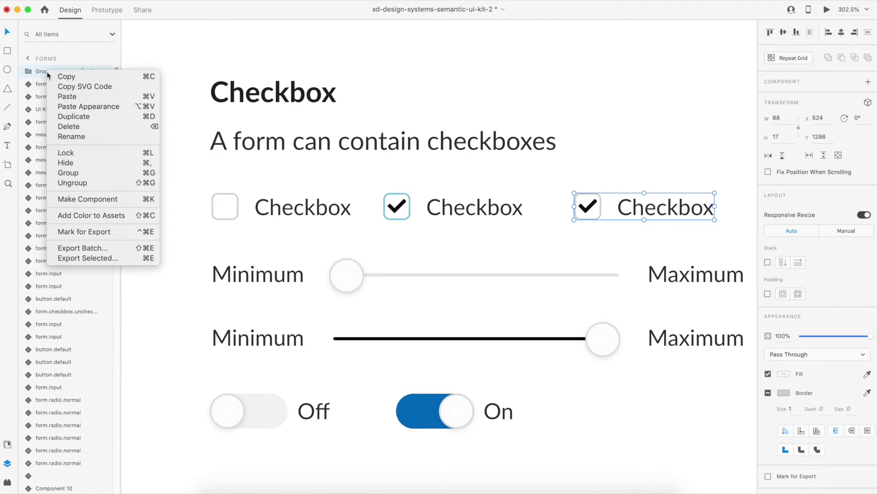
{"action": "left_click", "coordinate": [80, 199]}
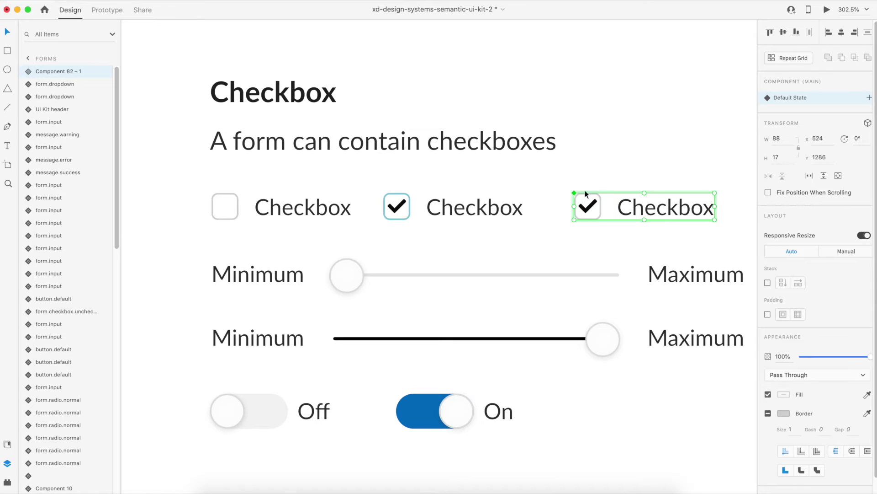
{"action": "double_click", "coordinate": [605, 209]}
Hide the check mark layer inside Component 82 – 1, leaving an empty box in Default State.
{"action": "left_click", "coordinate": [30, 72]}
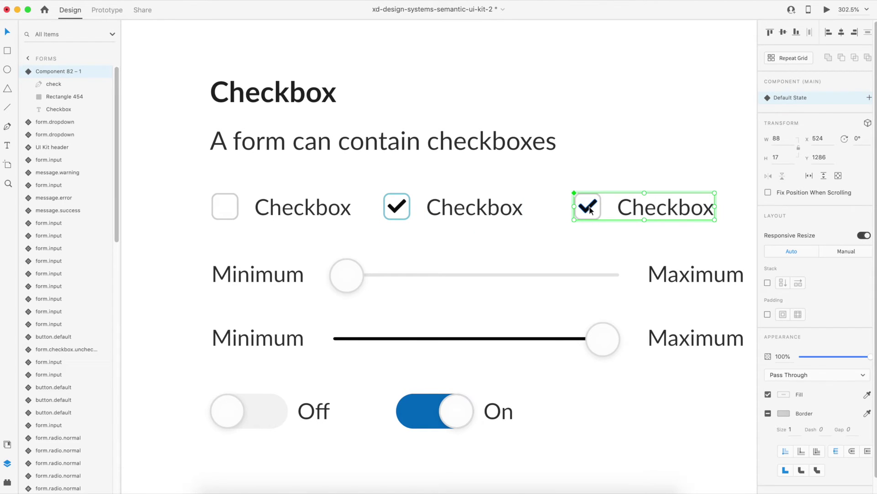
{"action": "left_click", "coordinate": [51, 85]}
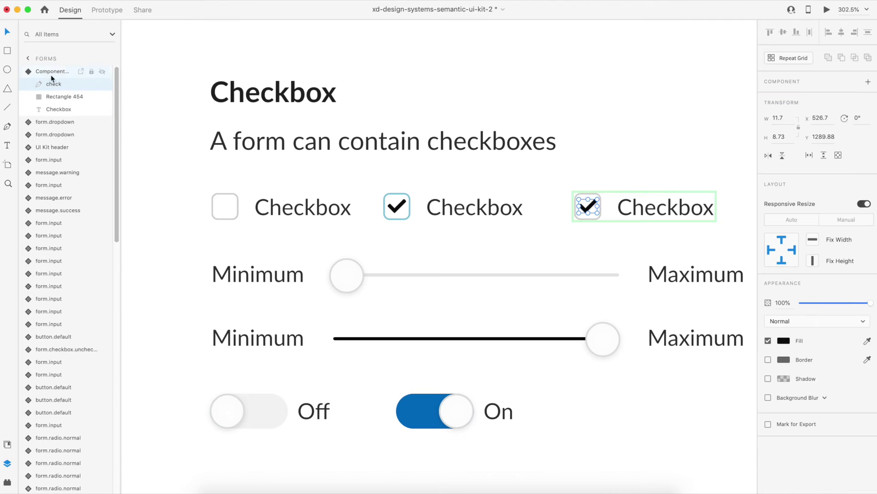
{"action": "left_click", "coordinate": [102, 84]}
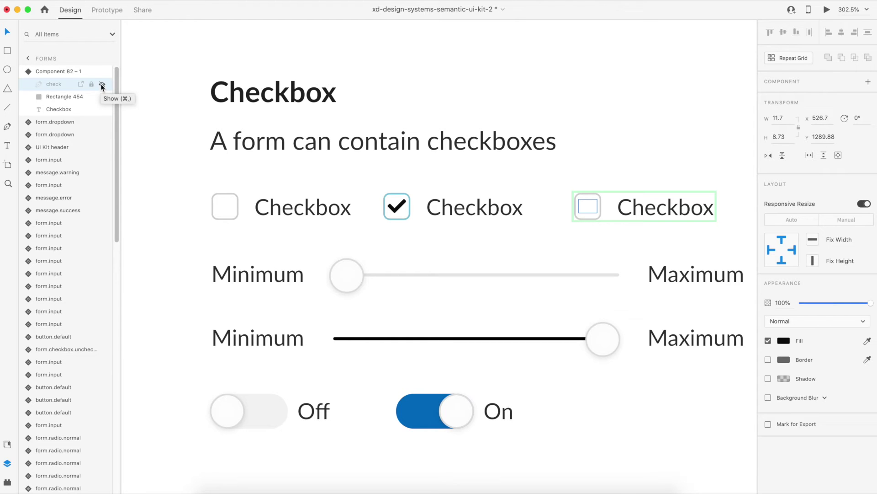
{"action": "double_click", "coordinate": [56, 71]}
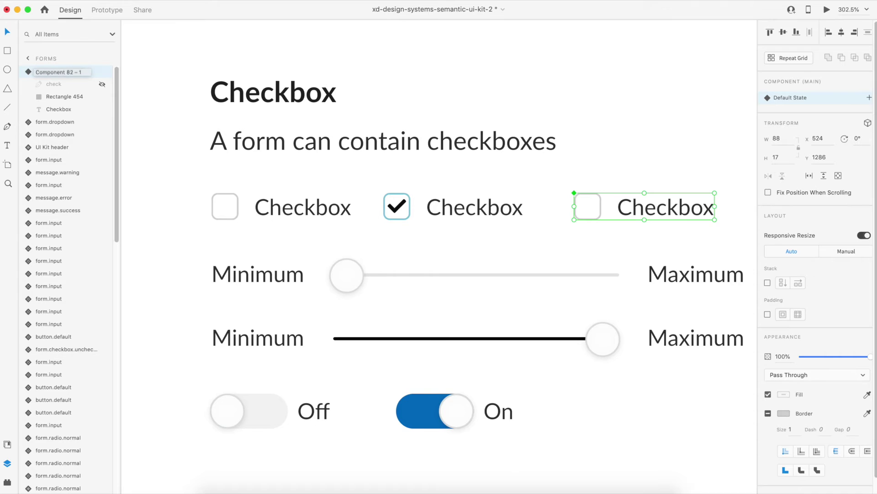
{"action": "key", "text": "Return"}
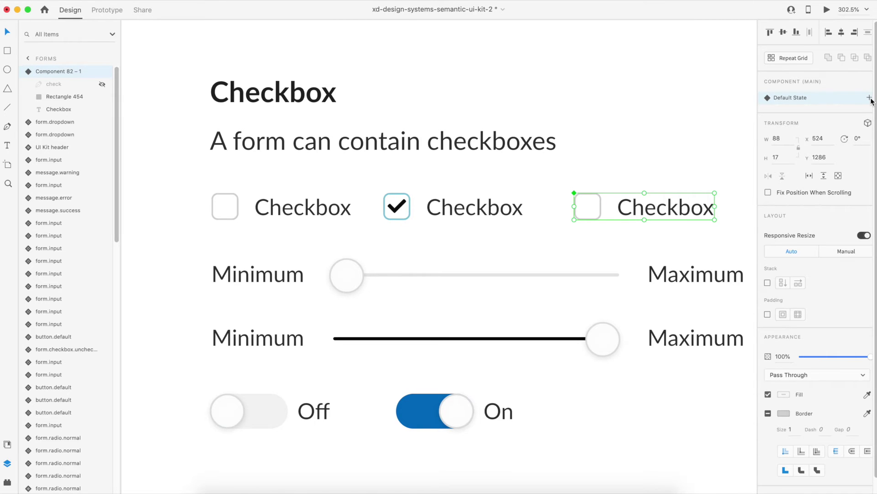
Add a new state to Component 82 – 1 and rename State 2 to 'active'.
{"action": "left_click", "coordinate": [870, 98]}
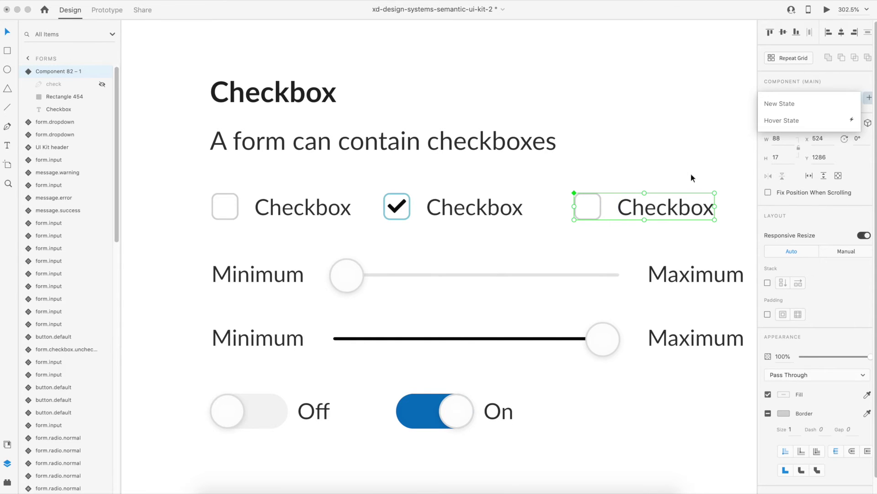
{"action": "left_click", "coordinate": [780, 105]}
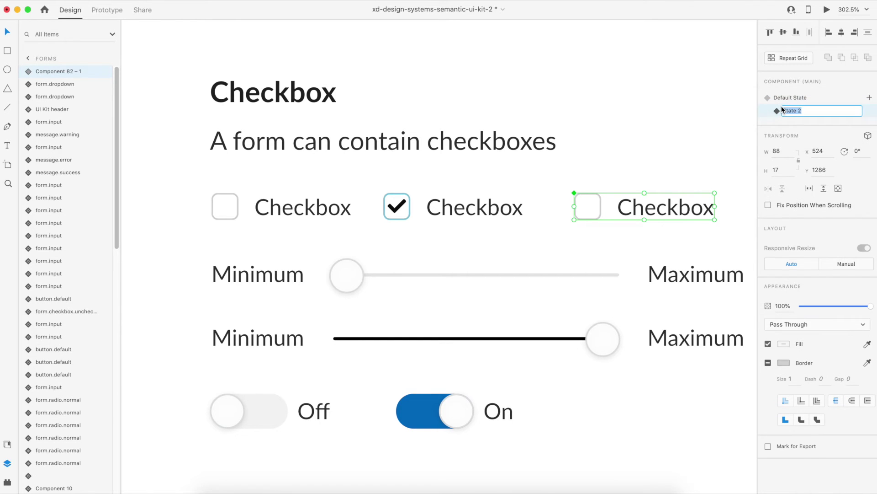
{"action": "double_click", "coordinate": [806, 111]}
{"action": "left_click", "coordinate": [806, 111]}
{"action": "type", "text": "active"}
{"action": "key", "text": "Return"}
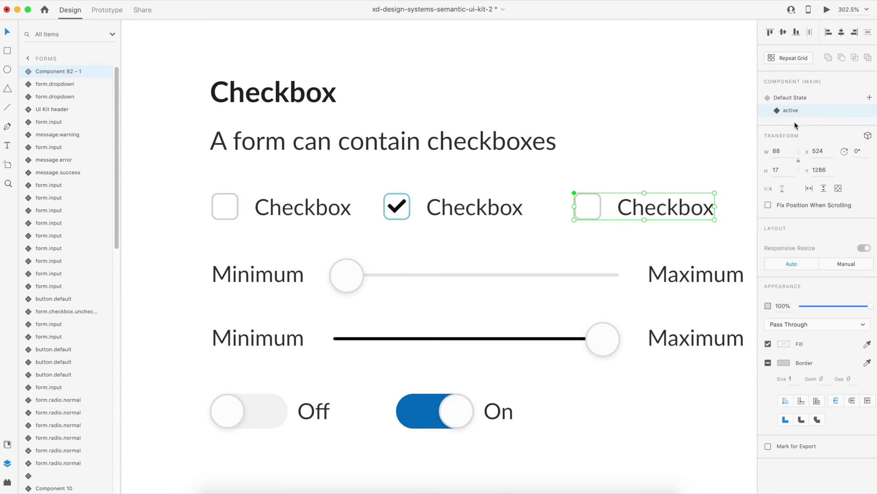
Show the check mark layer in the active state, comparing it against the empty Default State.
{"action": "left_click", "coordinate": [29, 74]}
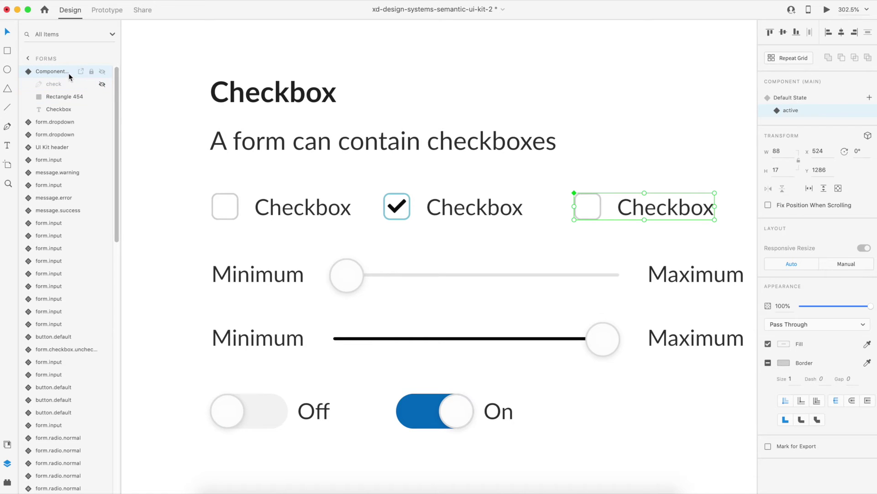
{"action": "left_click", "coordinate": [102, 86]}
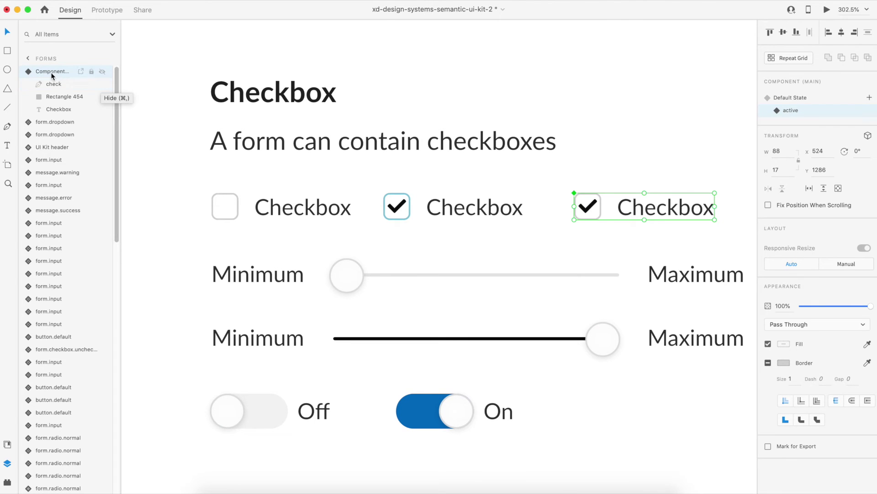
{"action": "left_click", "coordinate": [801, 101]}
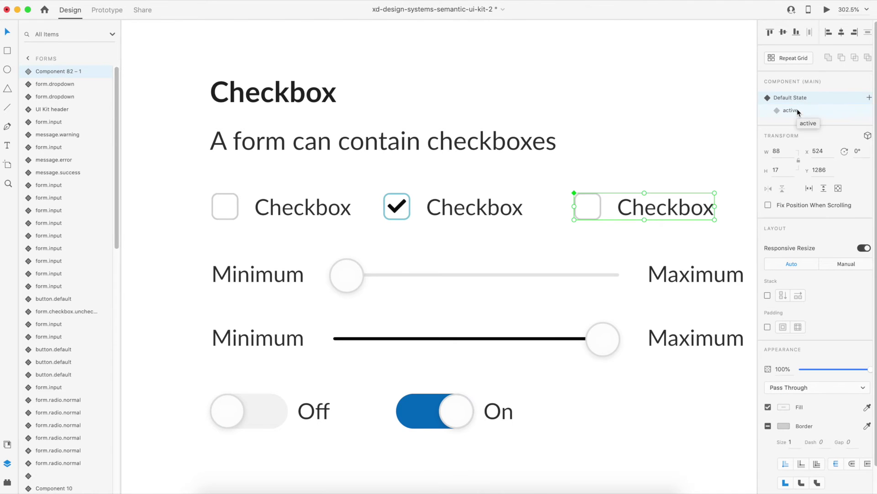
{"action": "left_click", "coordinate": [797, 110]}
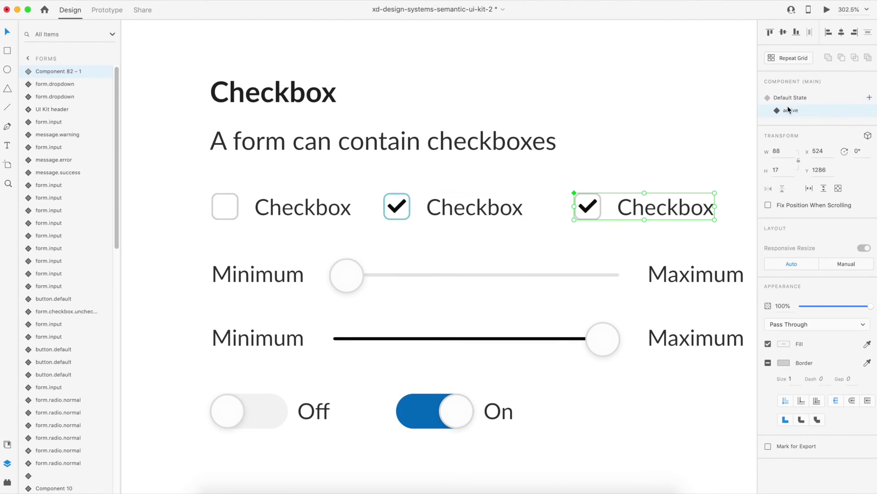
Eyedrop the On toggle's blue into Rectangle 454's border in the active state.
{"action": "left_click", "coordinate": [28, 72]}
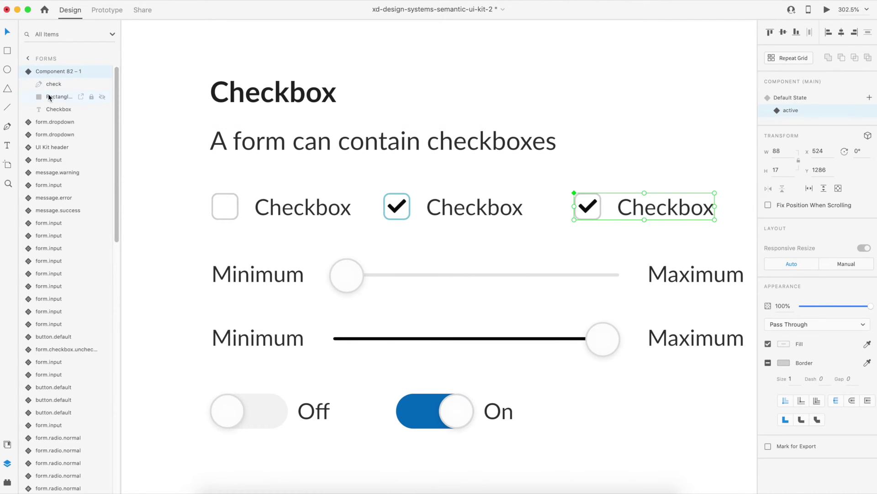
{"action": "left_click", "coordinate": [49, 97]}
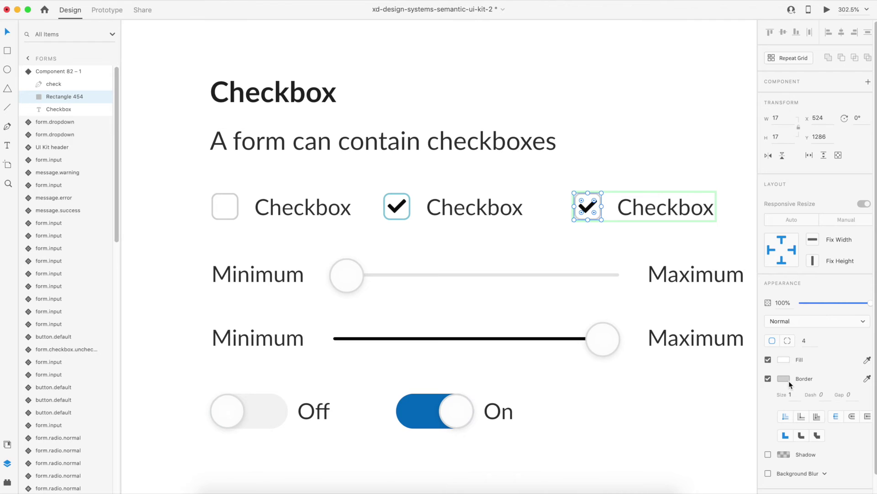
{"action": "left_click", "coordinate": [784, 378]}
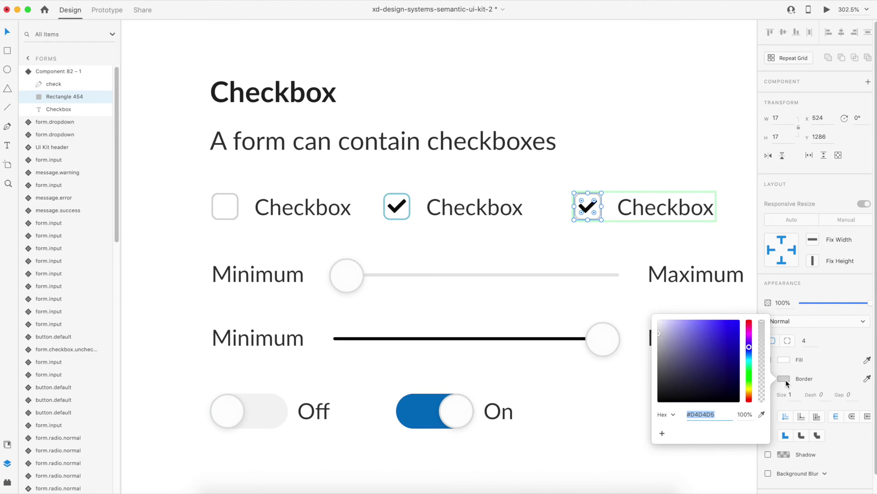
{"action": "left_click", "coordinate": [763, 414]}
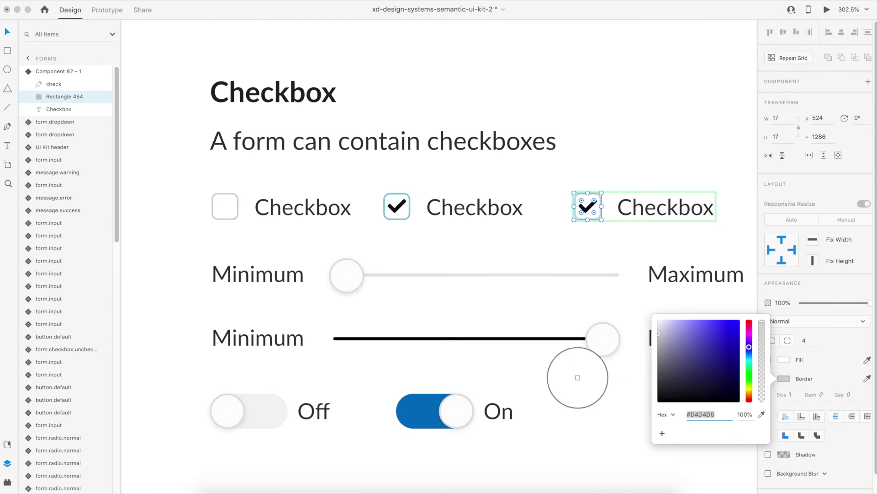
{"action": "left_click", "coordinate": [418, 414]}
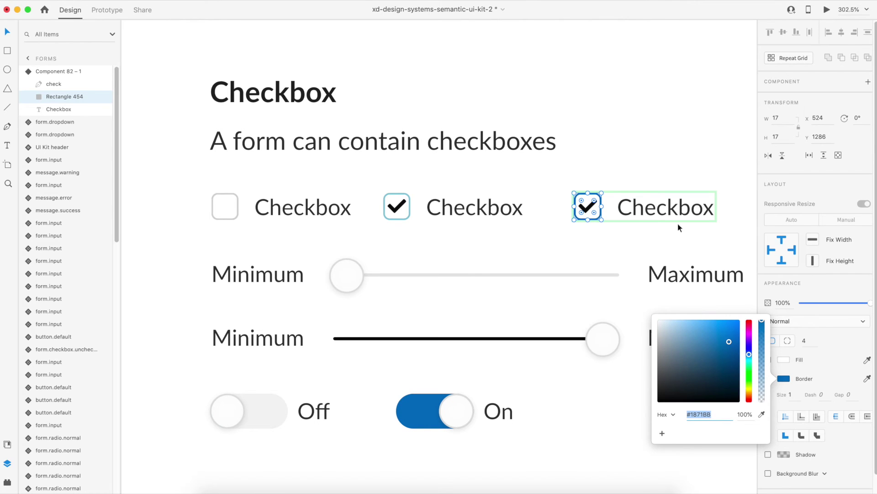
{"action": "left_click", "coordinate": [794, 175]}
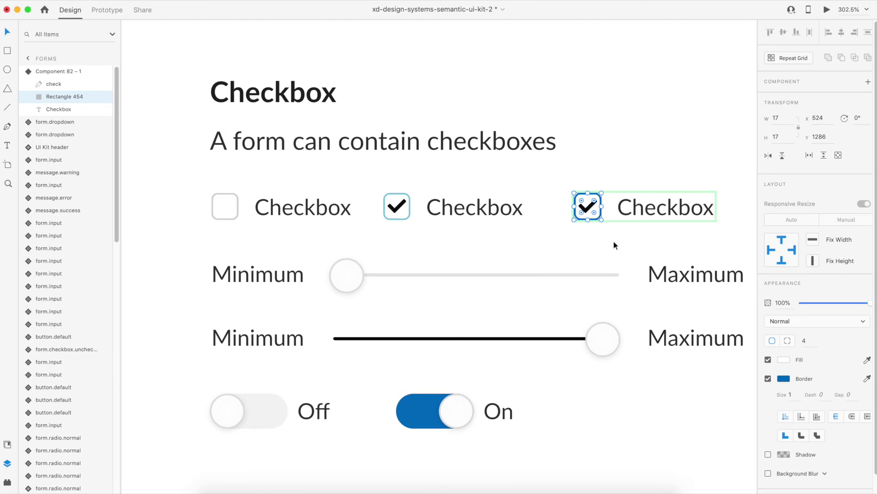
Eyedrop the same blue #1871BB into the check mark's fill.
{"action": "left_click", "coordinate": [49, 85]}
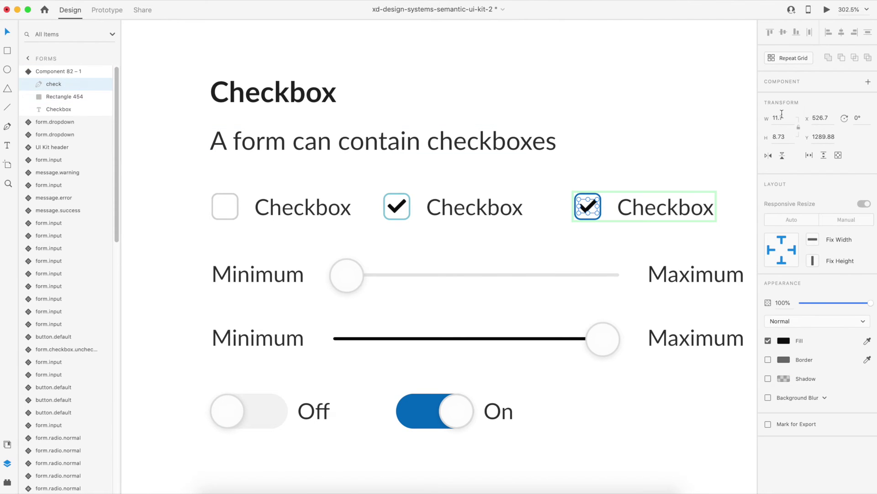
{"action": "left_click", "coordinate": [784, 340]}
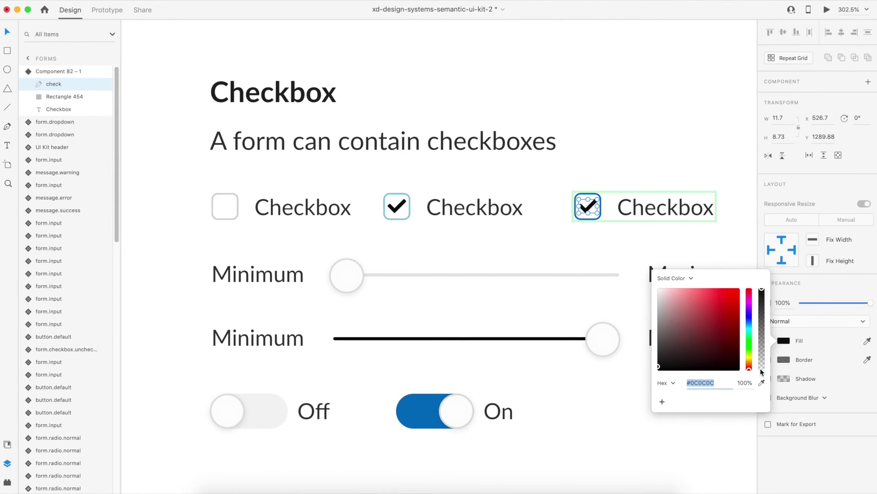
{"action": "left_click", "coordinate": [403, 409]}
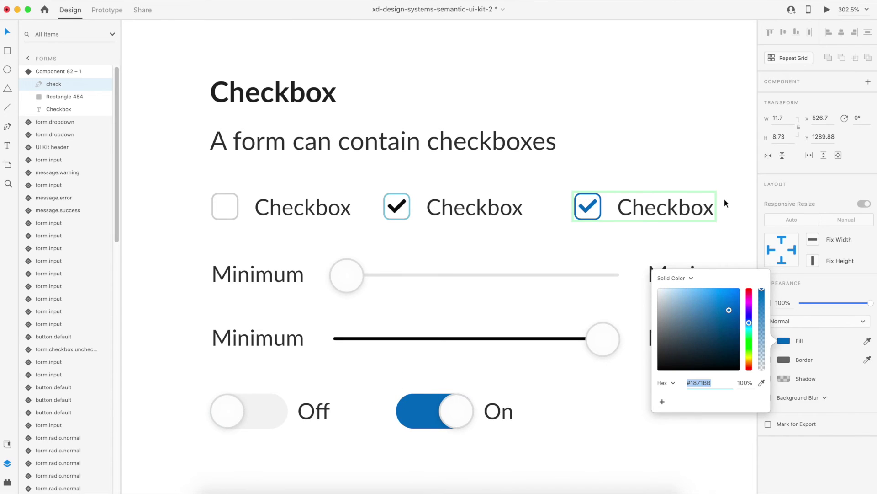
{"action": "left_click", "coordinate": [725, 185]}
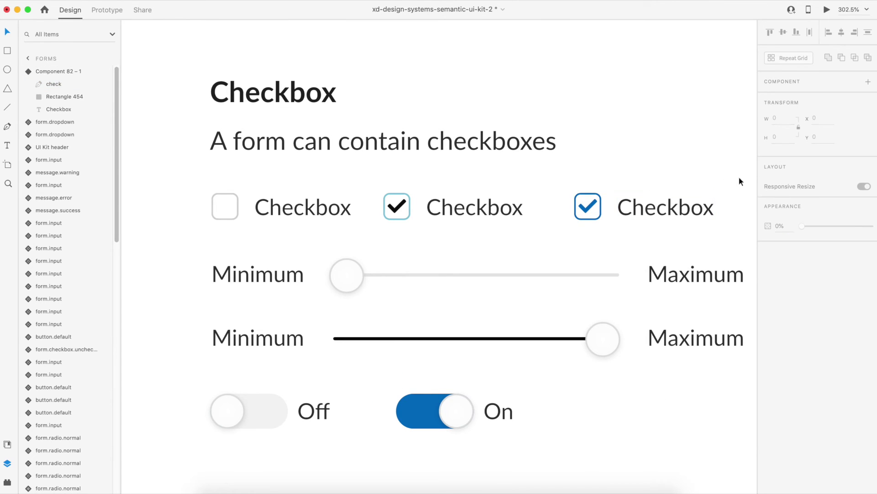
Select the checkbox component and flip between Default State and active, ending on Default State.
{"action": "left_click", "coordinate": [29, 71]}
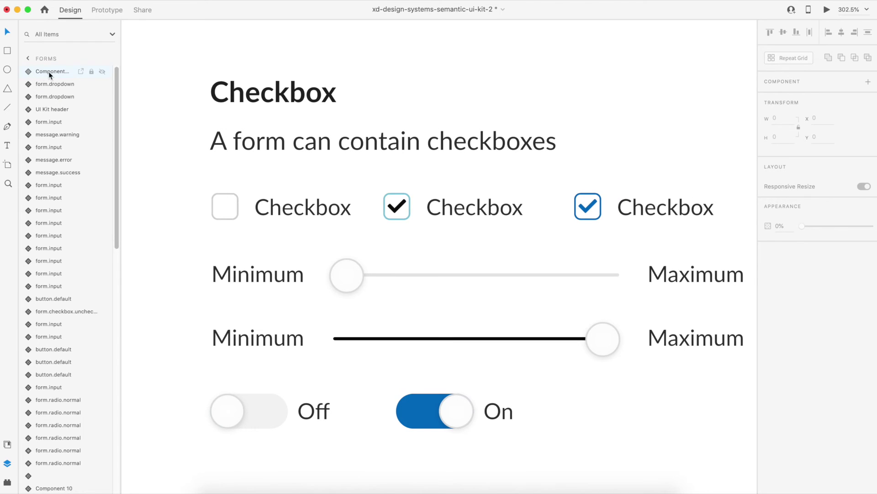
{"action": "left_click", "coordinate": [50, 72]}
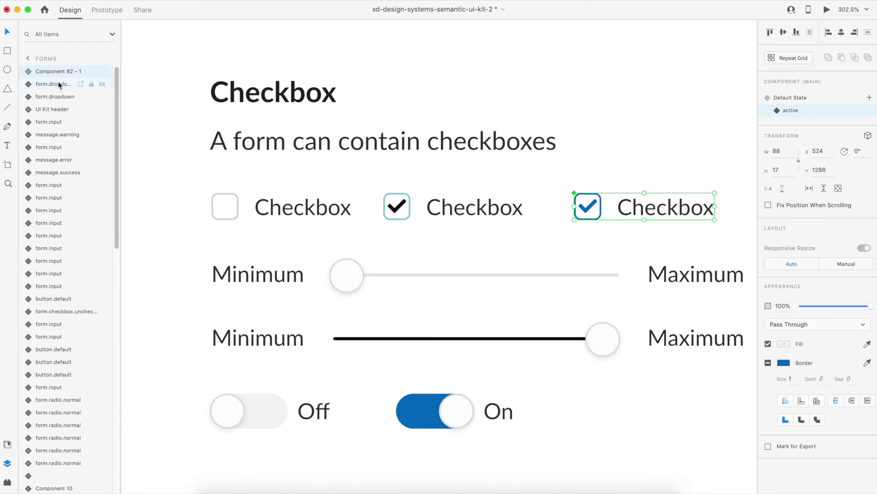
{"action": "left_click", "coordinate": [791, 99]}
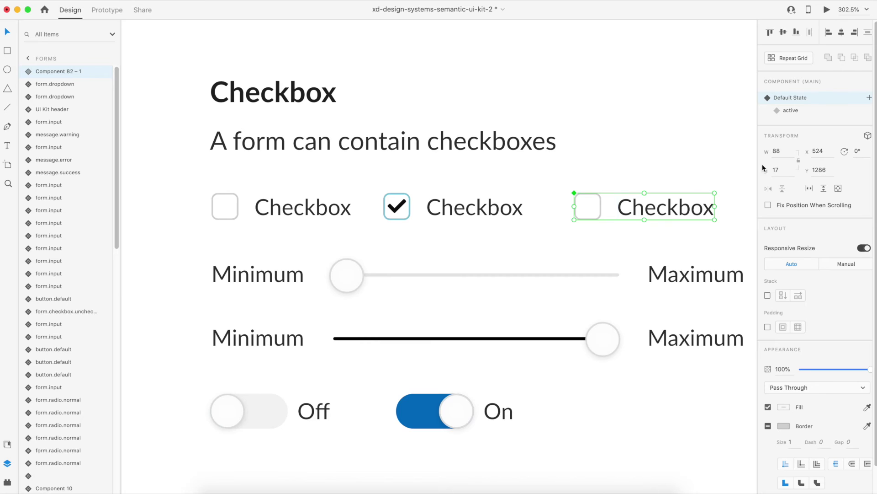
{"action": "left_click", "coordinate": [792, 111]}
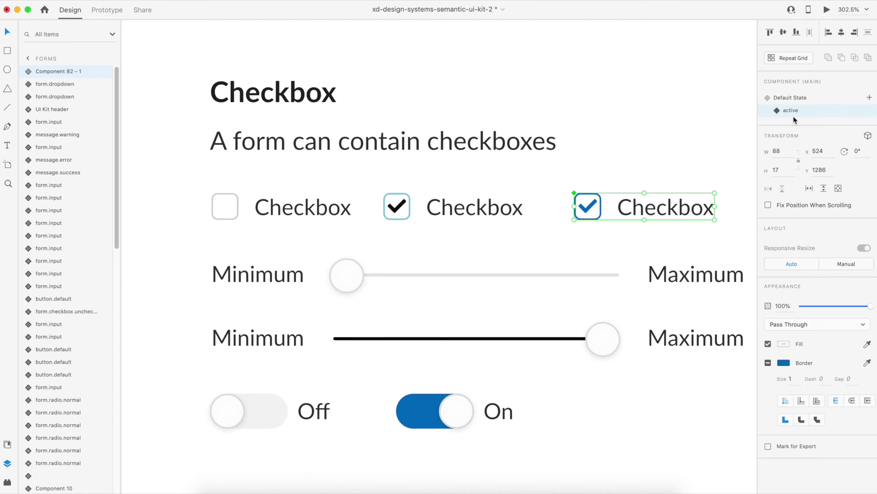
{"action": "left_click", "coordinate": [796, 99]}
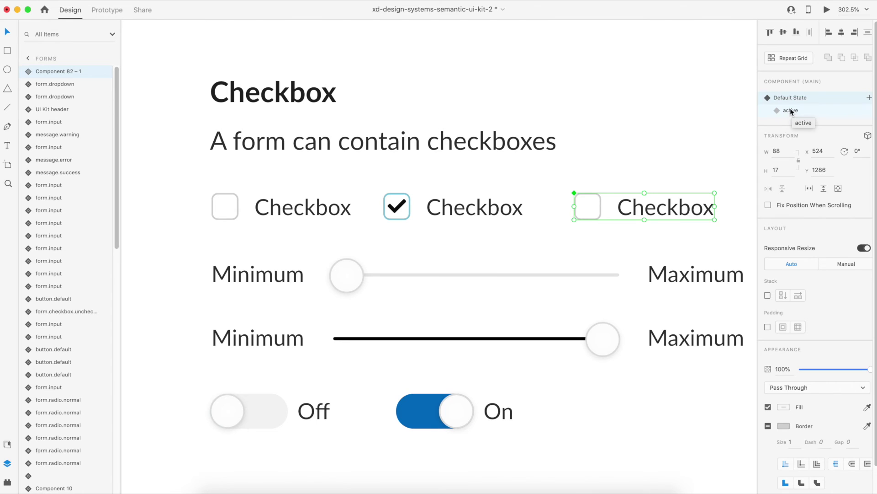
Preview the prototype, scroll down to the Checkbox section, then close the preview.
{"action": "left_click", "coordinate": [827, 10]}
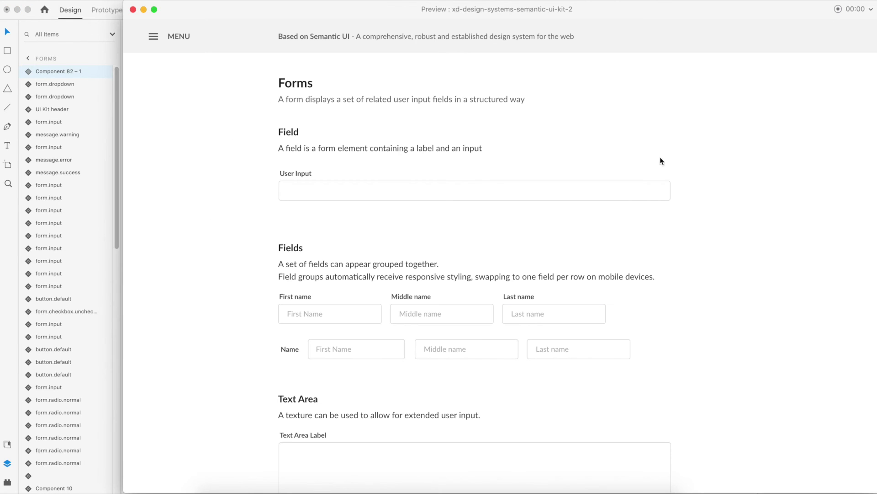
{"action": "scroll", "coordinate": [572, 274], "scroll_direction": "down", "scroll_amount": 3}
{"action": "scroll", "coordinate": [574, 292], "scroll_direction": "down", "scroll_amount": 10}
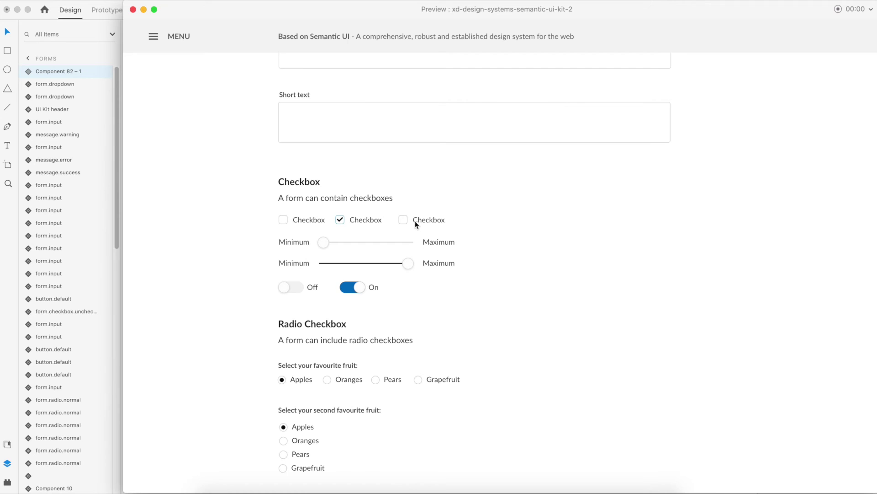
{"action": "left_click", "coordinate": [133, 10]}
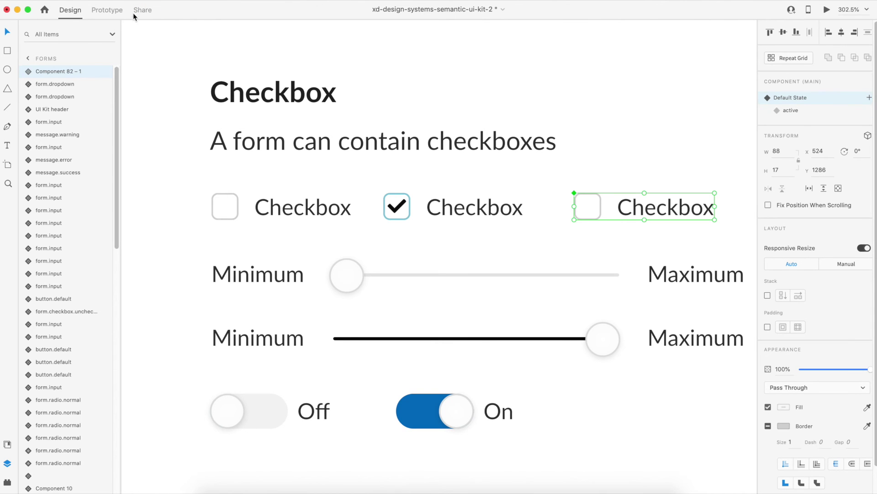
In Prototype mode, add a Tap interaction from Default State to the active state.
{"action": "left_click", "coordinate": [113, 9]}
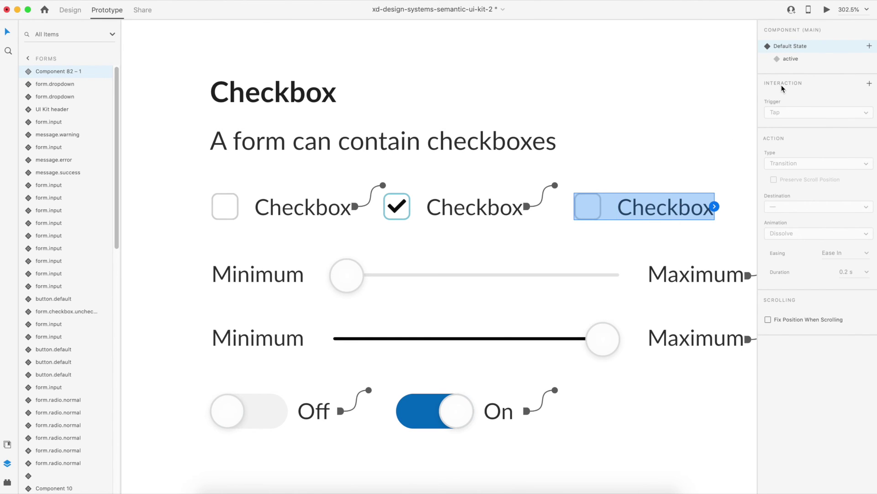
{"action": "left_click", "coordinate": [869, 84]}
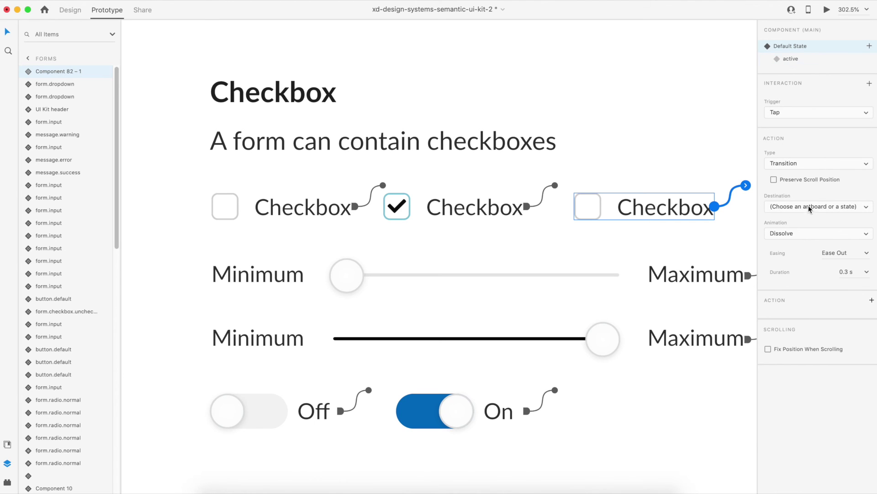
{"action": "left_click", "coordinate": [808, 206]}
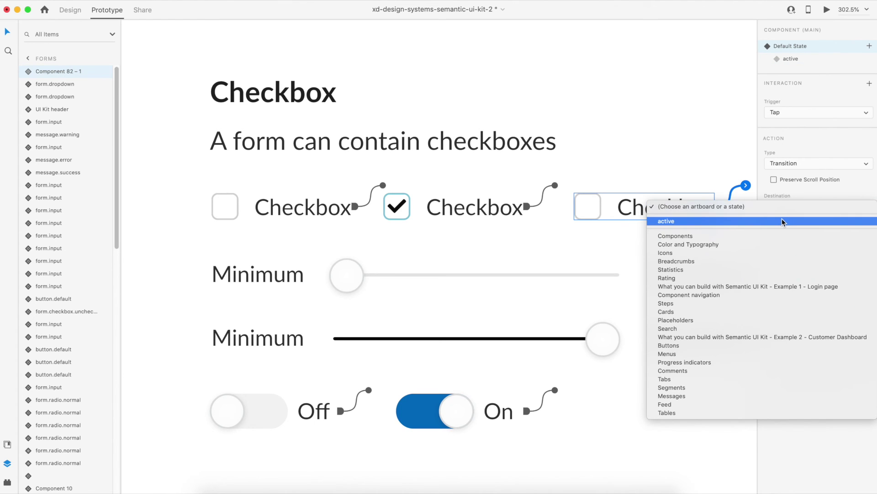
{"action": "left_click", "coordinate": [781, 221]}
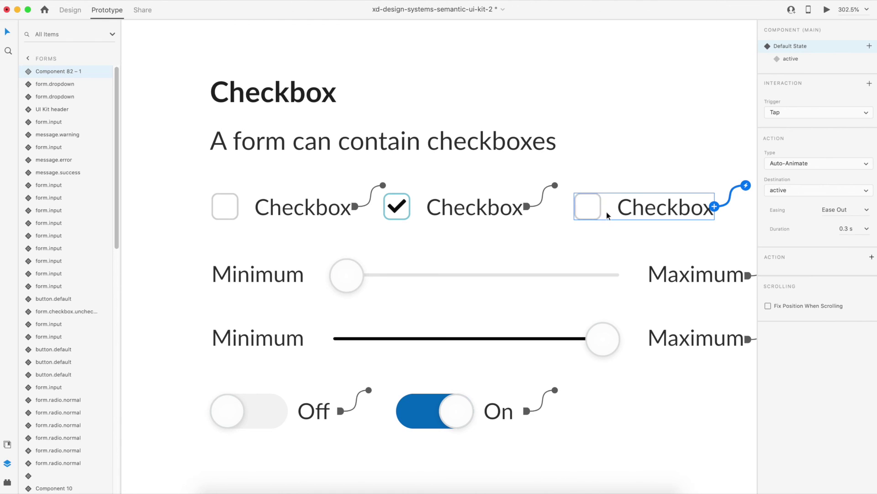
On the active state, add a Tap interaction leading back to Default State.
{"action": "left_click", "coordinate": [789, 59]}
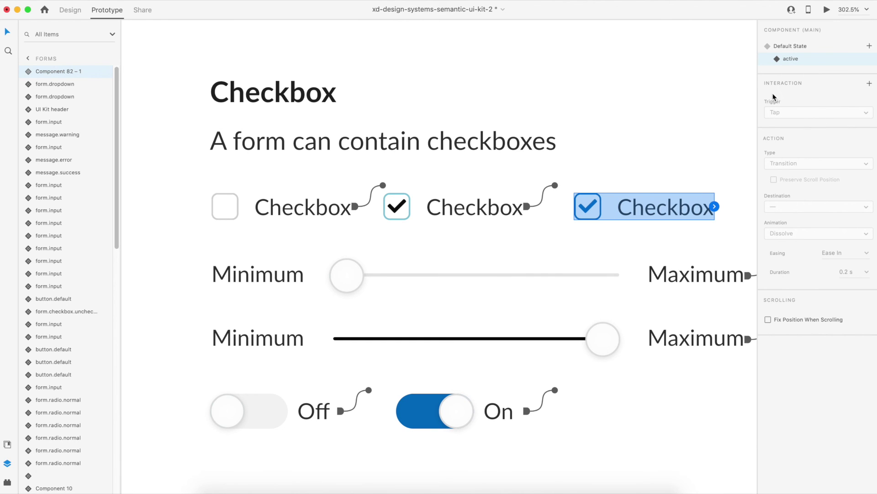
{"action": "left_click", "coordinate": [870, 84]}
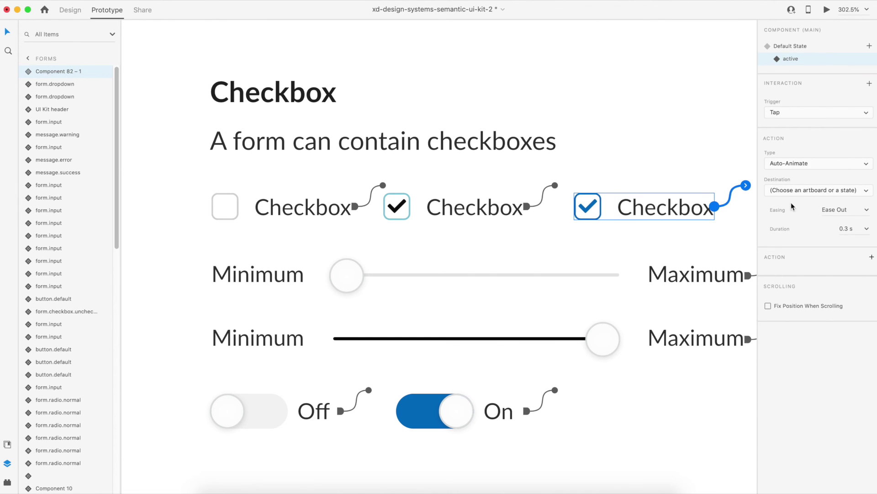
{"action": "left_click", "coordinate": [813, 191]}
{"action": "left_click", "coordinate": [772, 206]}
Switch the checkbox back to its default state and launch the desktop preview at the checkboxes.
{"action": "left_click", "coordinate": [788, 45]}
{"action": "left_click", "coordinate": [828, 10]}
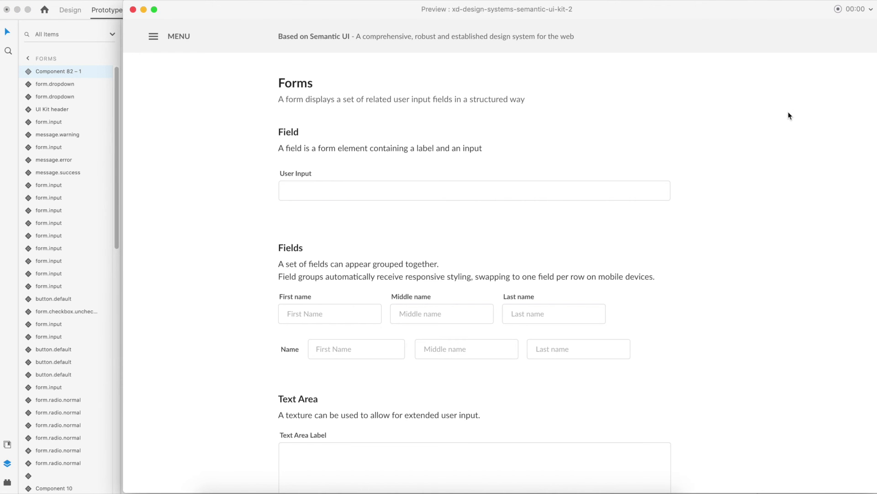
{"action": "scroll", "coordinate": [687, 287], "scroll_direction": "down", "scroll_amount": 10}
{"action": "scroll", "coordinate": [688, 291], "scroll_direction": "down", "scroll_amount": 6}
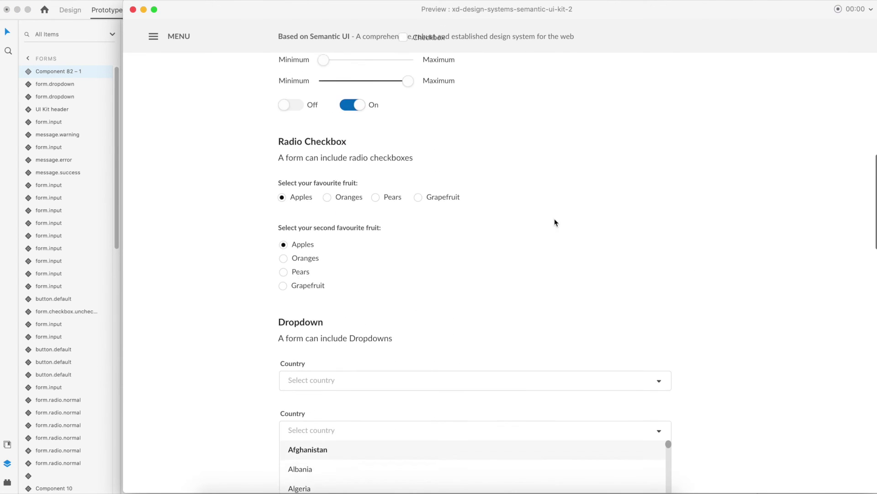
{"action": "scroll", "coordinate": [554, 219], "scroll_direction": "up", "scroll_amount": 3}
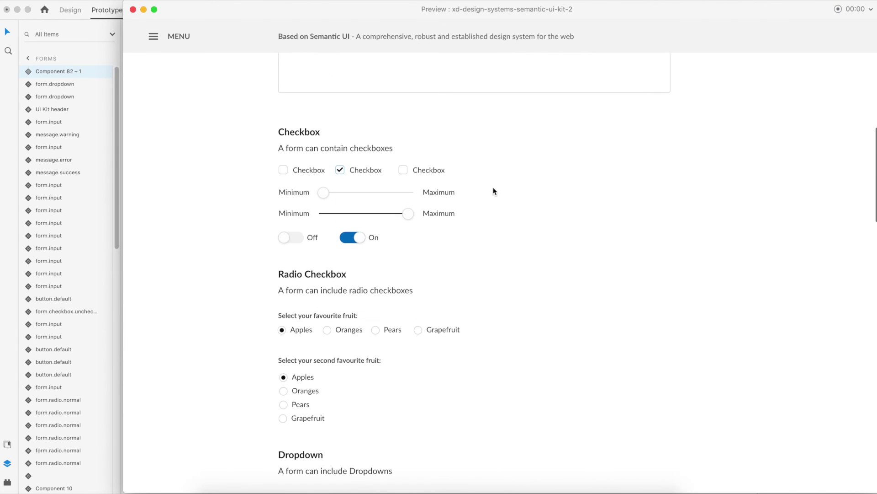
Tap the third checkbox repeatedly in the preview to confirm it toggles between empty and blue-ticked.
{"action": "left_click", "coordinate": [429, 174]}
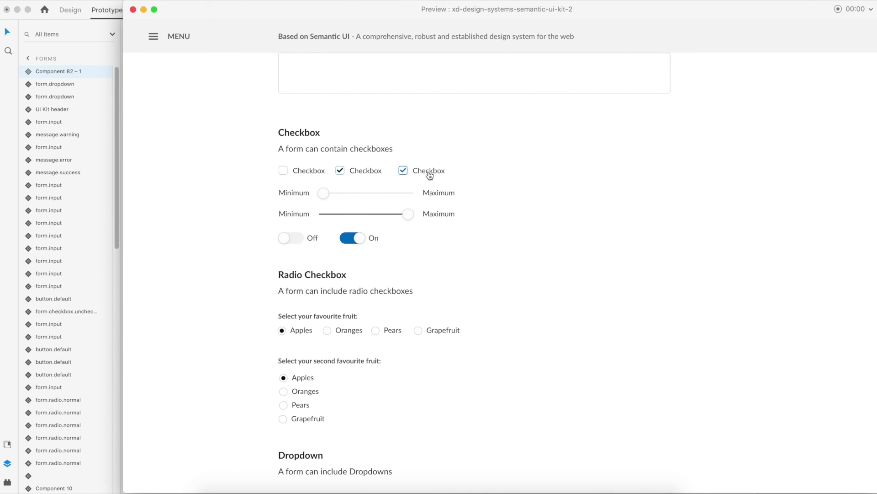
{"action": "left_click", "coordinate": [403, 171]}
{"action": "left_click", "coordinate": [426, 174]}
{"action": "left_click", "coordinate": [426, 174]}
{"action": "scroll", "coordinate": [478, 169], "scroll_direction": "up", "scroll_amount": 3}
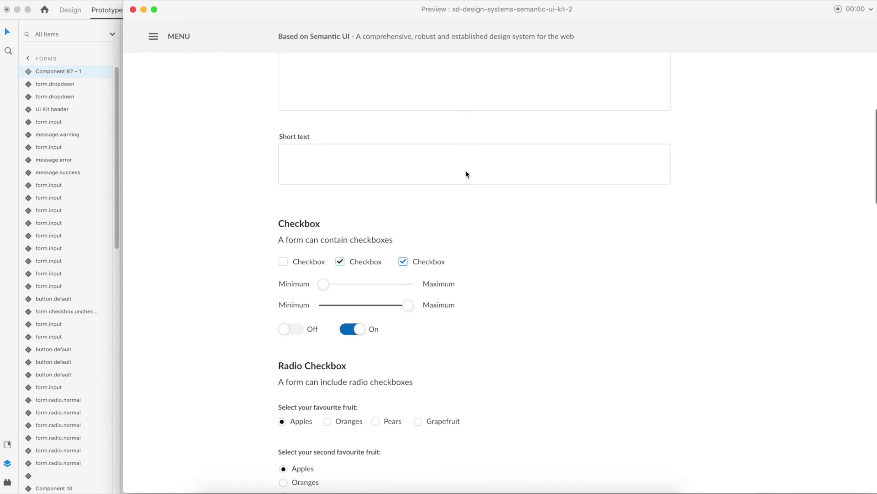